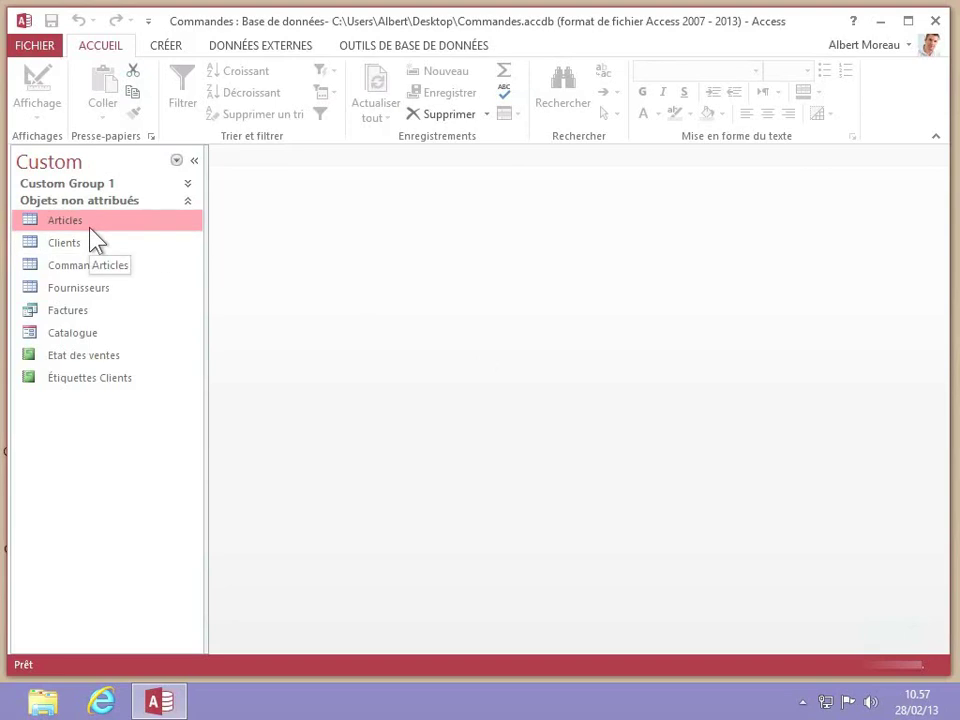
In the Articles table, set the product name of record 6 to Baignoire and close the table
{"action": "double_click", "coordinate": [63, 226]}
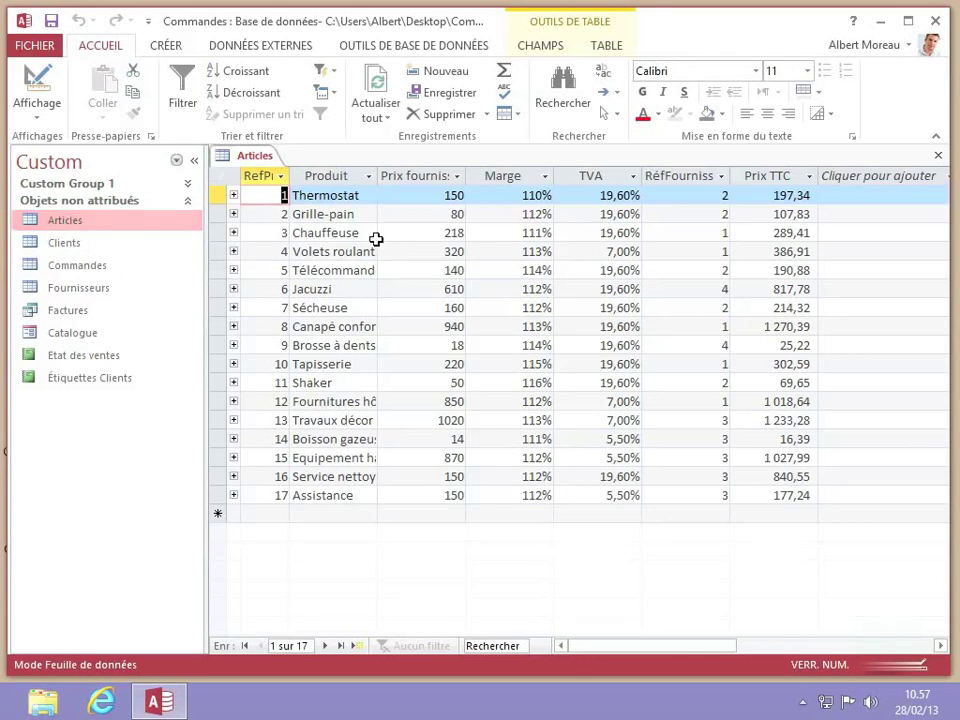
{"action": "left_click", "coordinate": [349, 289]}
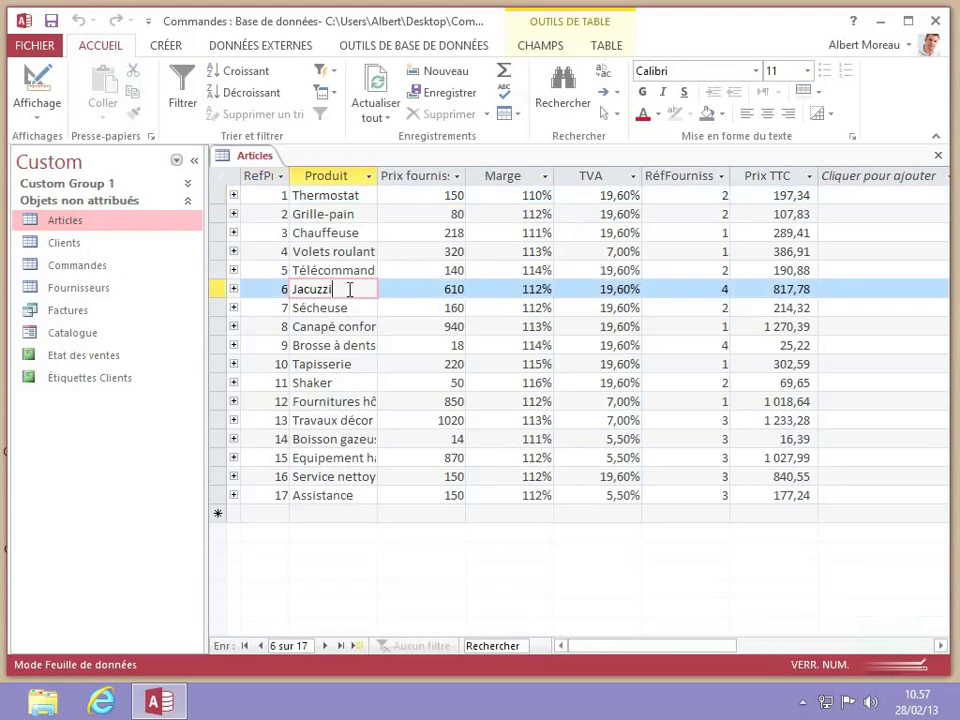
{"action": "left_click_drag", "start_coordinate": [349, 289], "coordinate": [285, 292]}
{"action": "type", "text": "Baignoire"}
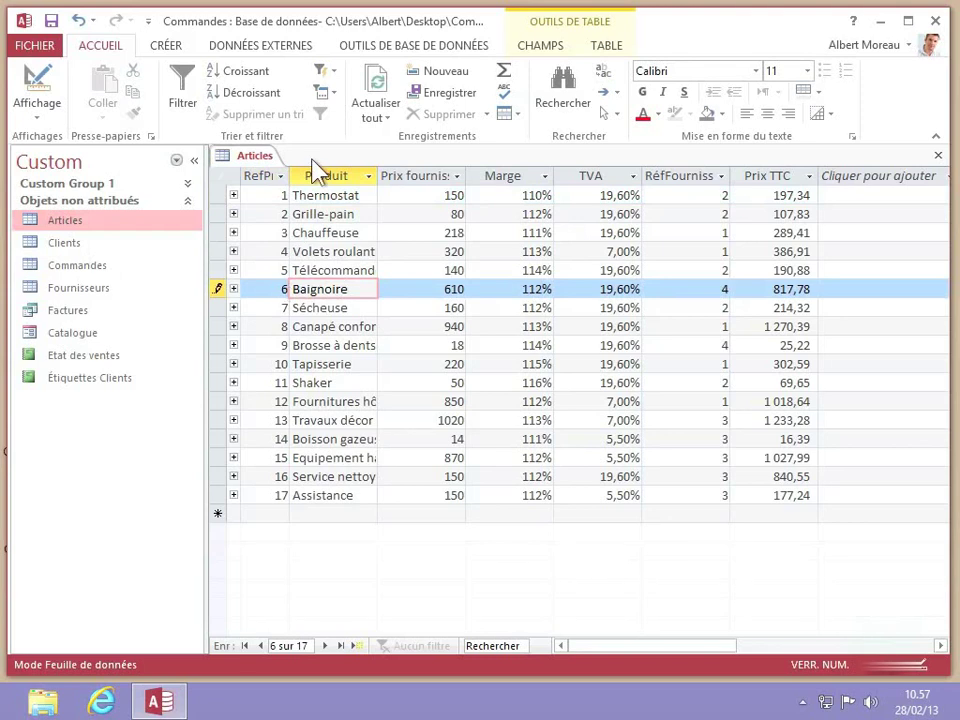
{"action": "right_click", "coordinate": [256, 157]}
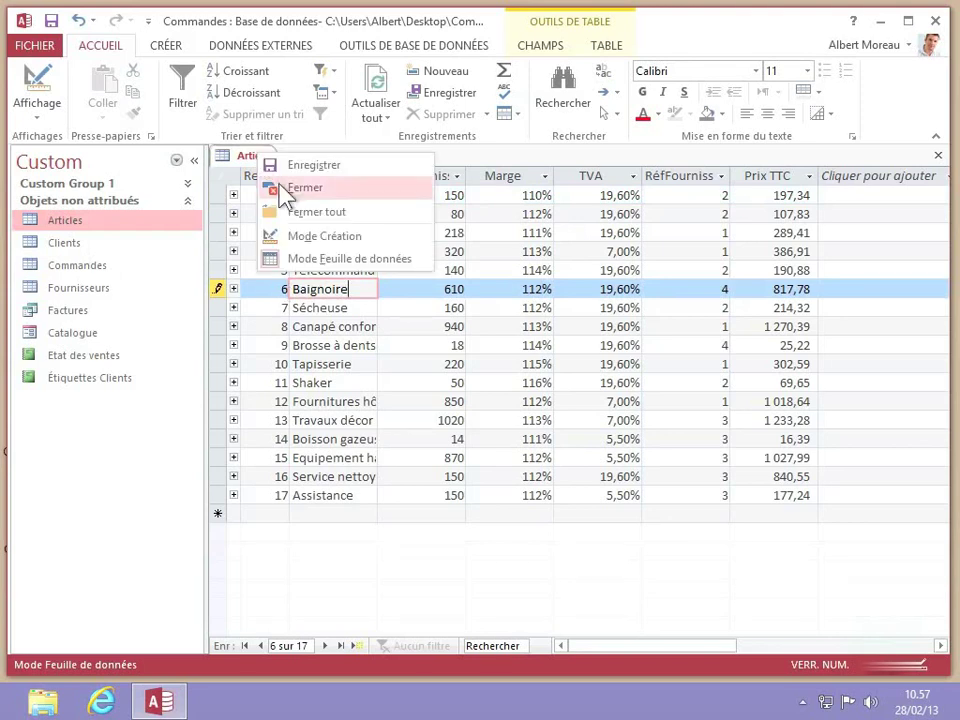
{"action": "left_click", "coordinate": [285, 187]}
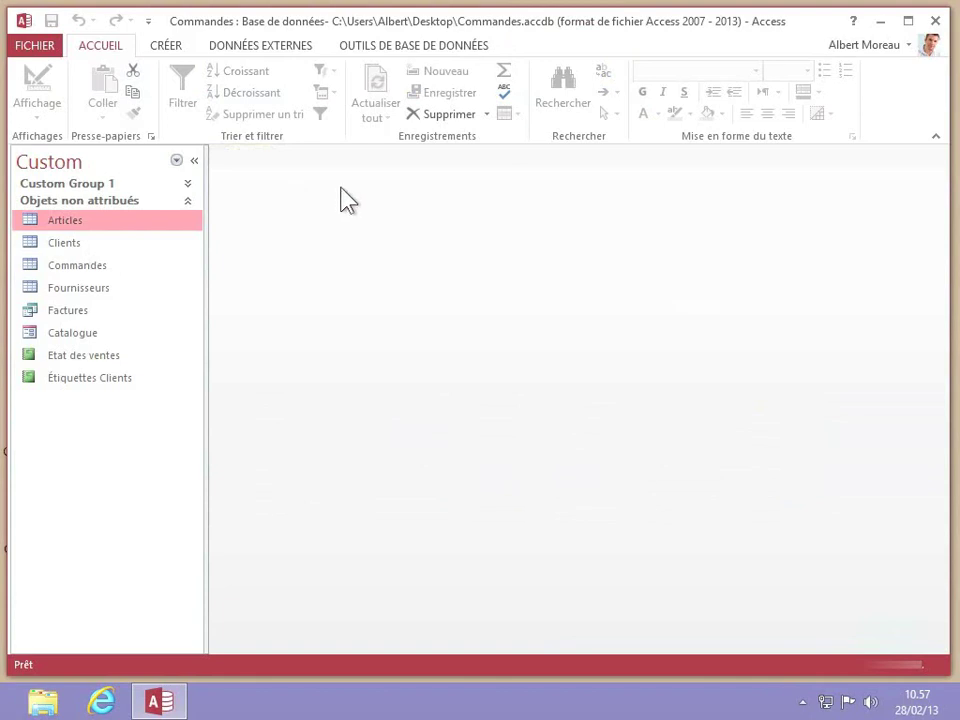
Close the database, reopen Commandes.accdb from the desktop and check the product name of record 6 in the Articles table
{"action": "left_click", "coordinate": [934, 22]}
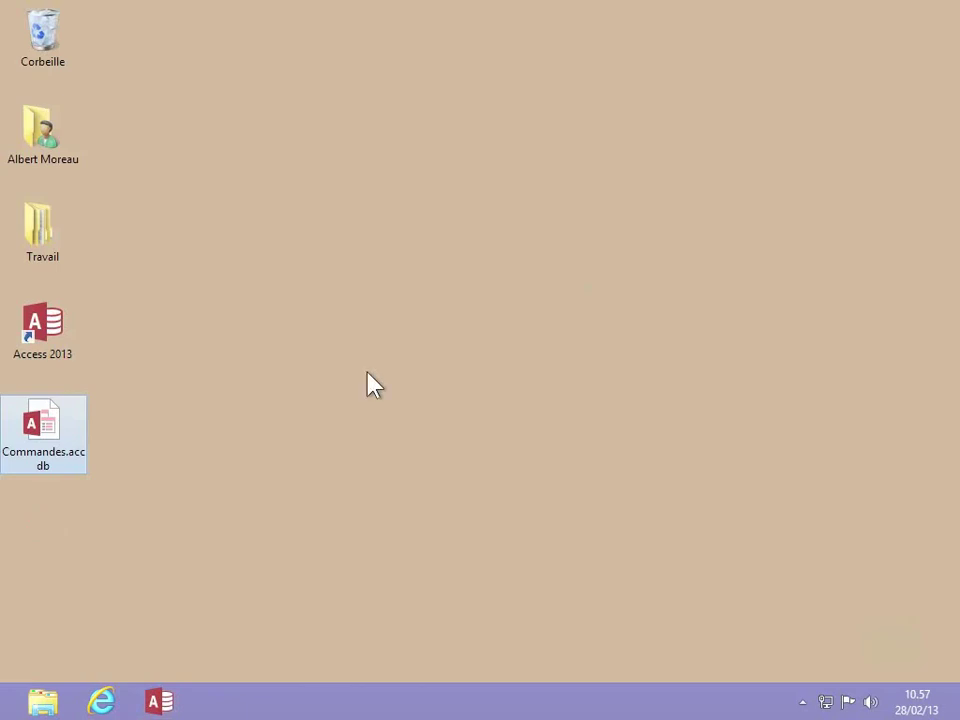
{"action": "double_click", "coordinate": [40, 428]}
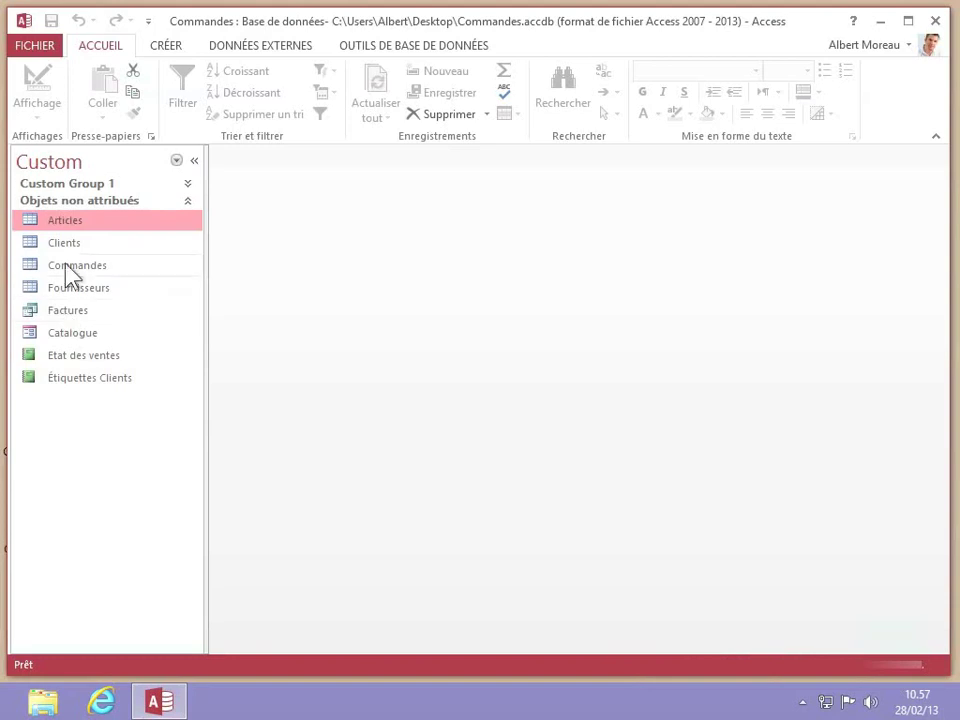
{"action": "double_click", "coordinate": [56, 221]}
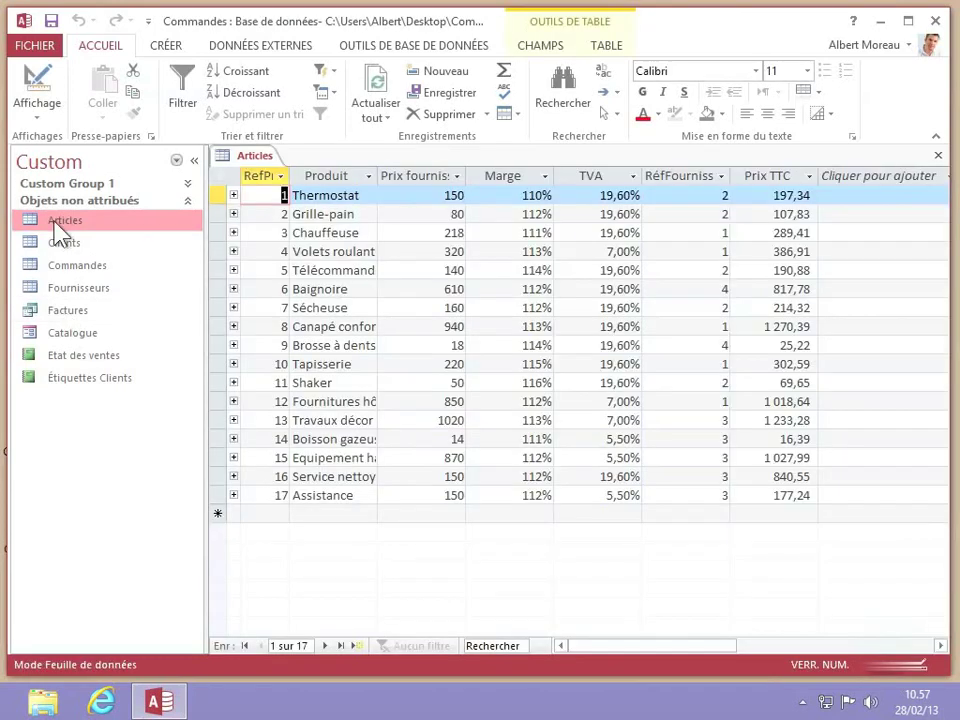
{"action": "left_click", "coordinate": [354, 290]}
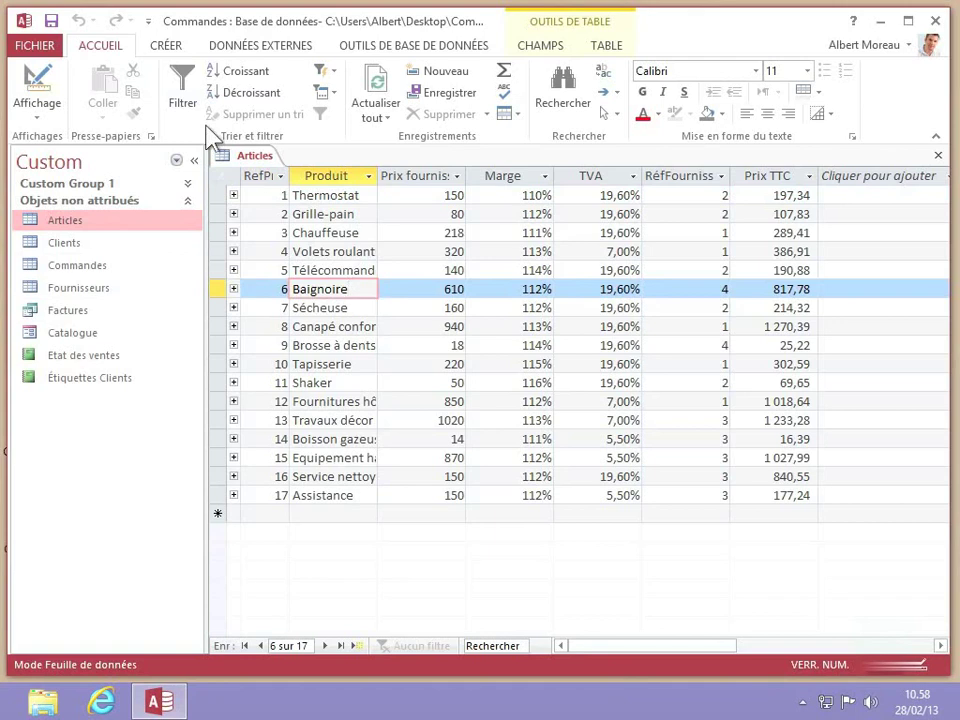
Save a copy of the database in Access (*.accdb) format on the desktop as Commandes2.accdb, allowing the open objects to be closed
{"action": "left_click", "coordinate": [40, 46]}
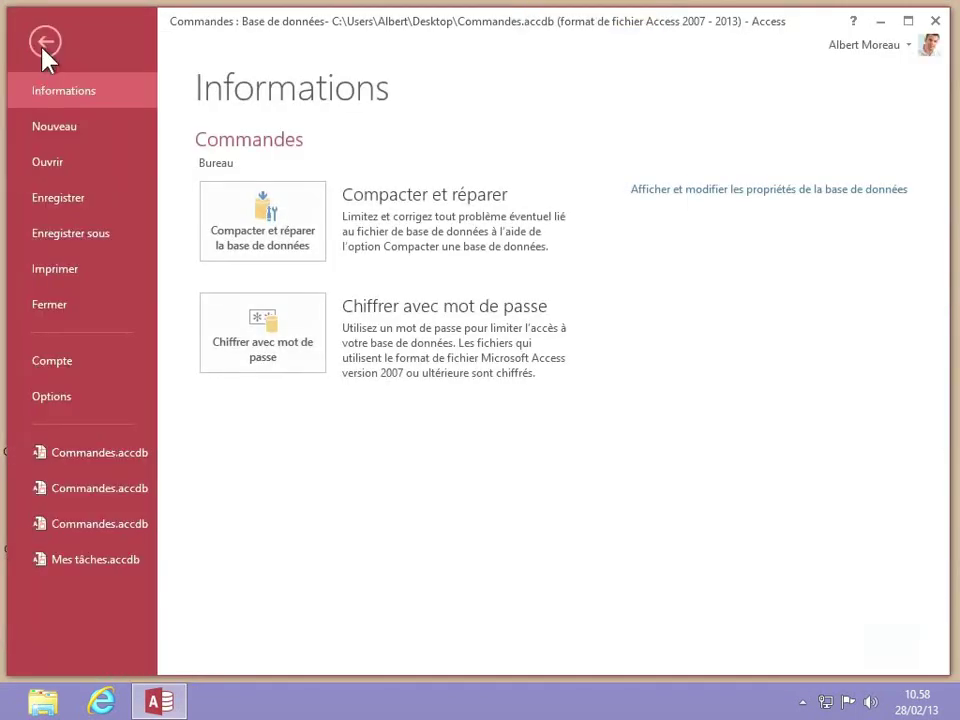
{"action": "left_click", "coordinate": [108, 238]}
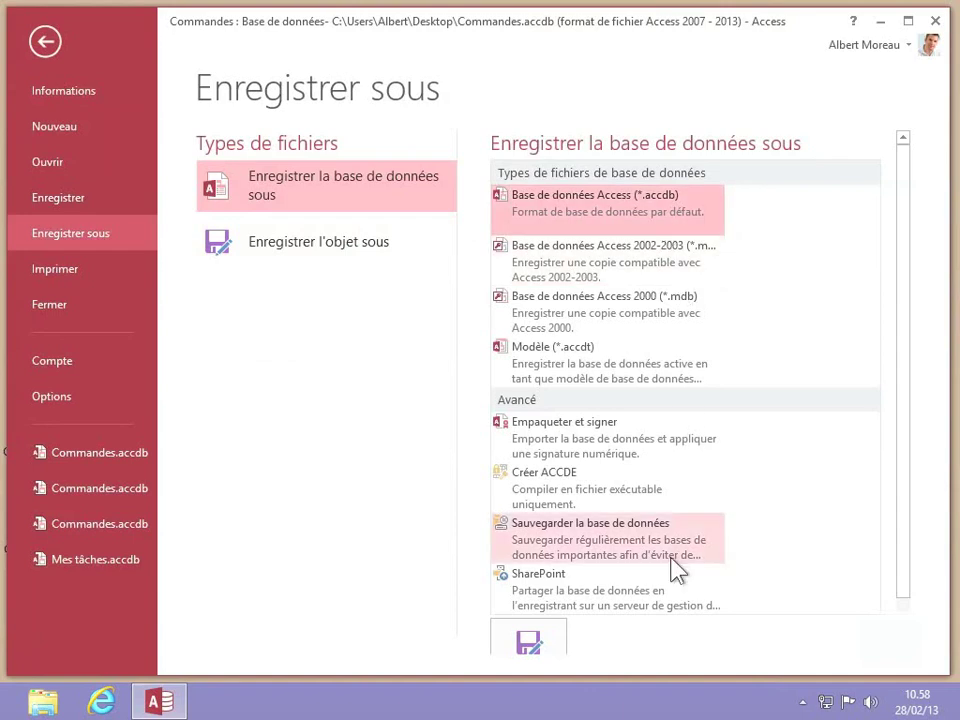
{"action": "scroll", "coordinate": [675, 570], "scroll_direction": "down", "scroll_amount": 1}
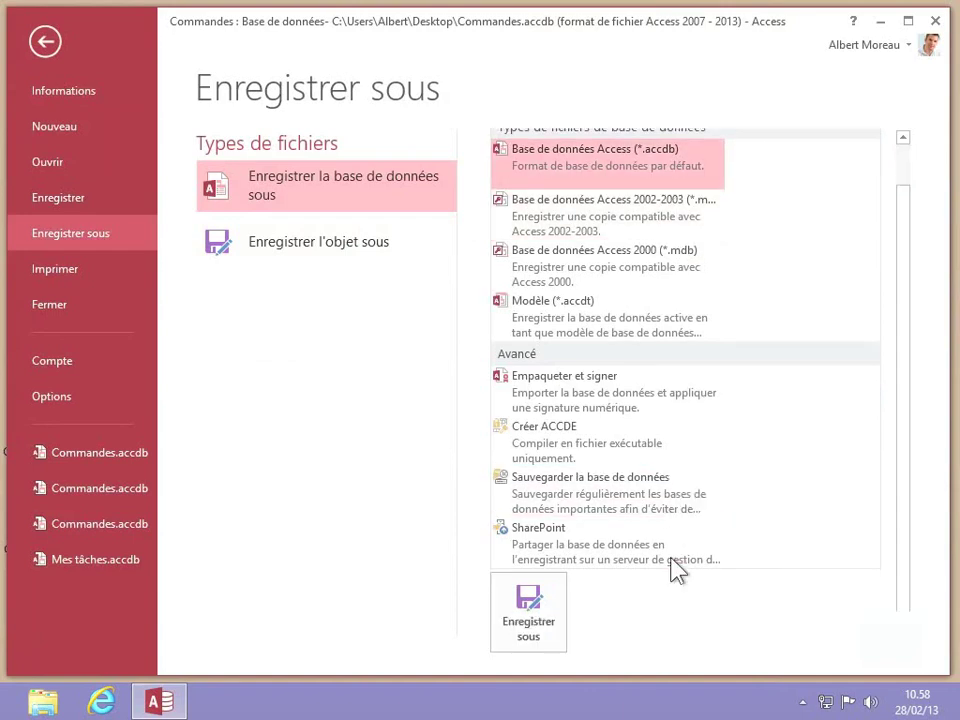
{"action": "left_click", "coordinate": [528, 612]}
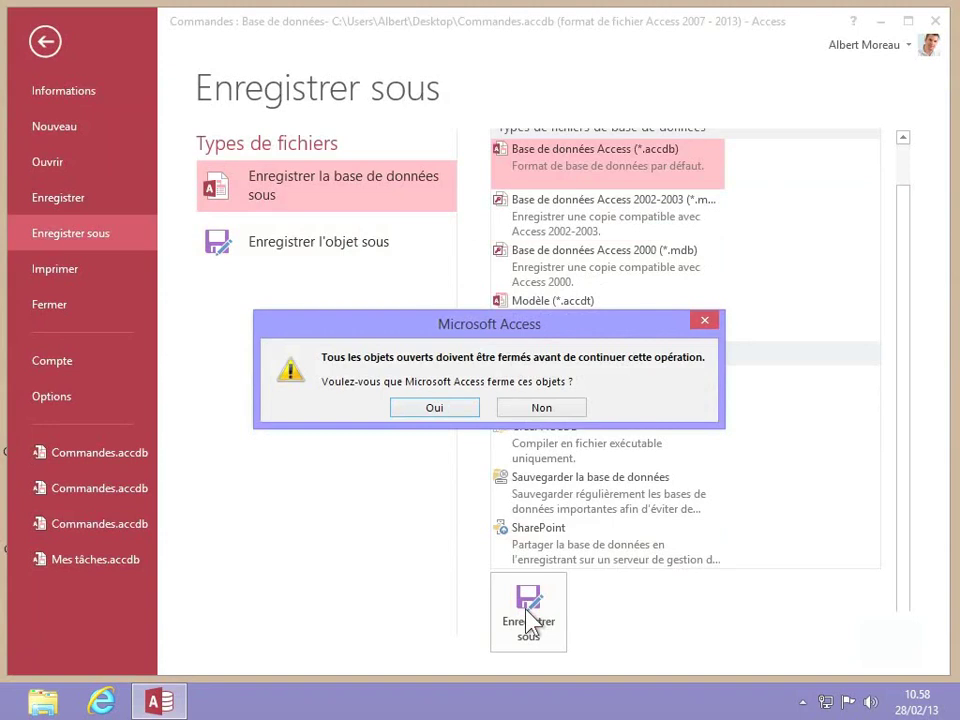
{"action": "left_click", "coordinate": [435, 408]}
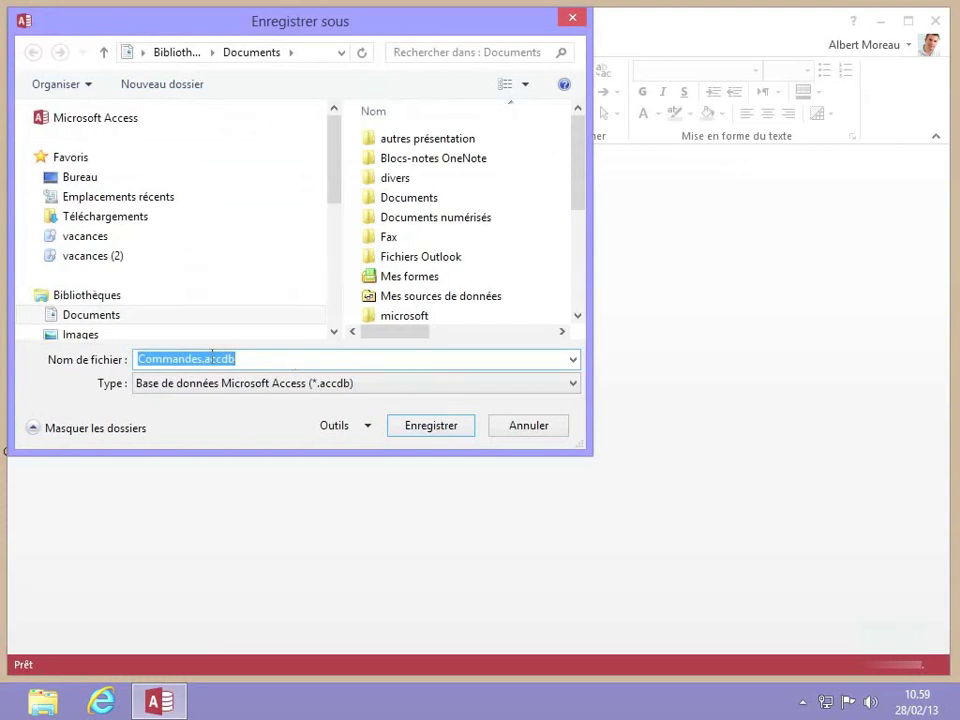
{"action": "left_click", "coordinate": [85, 180]}
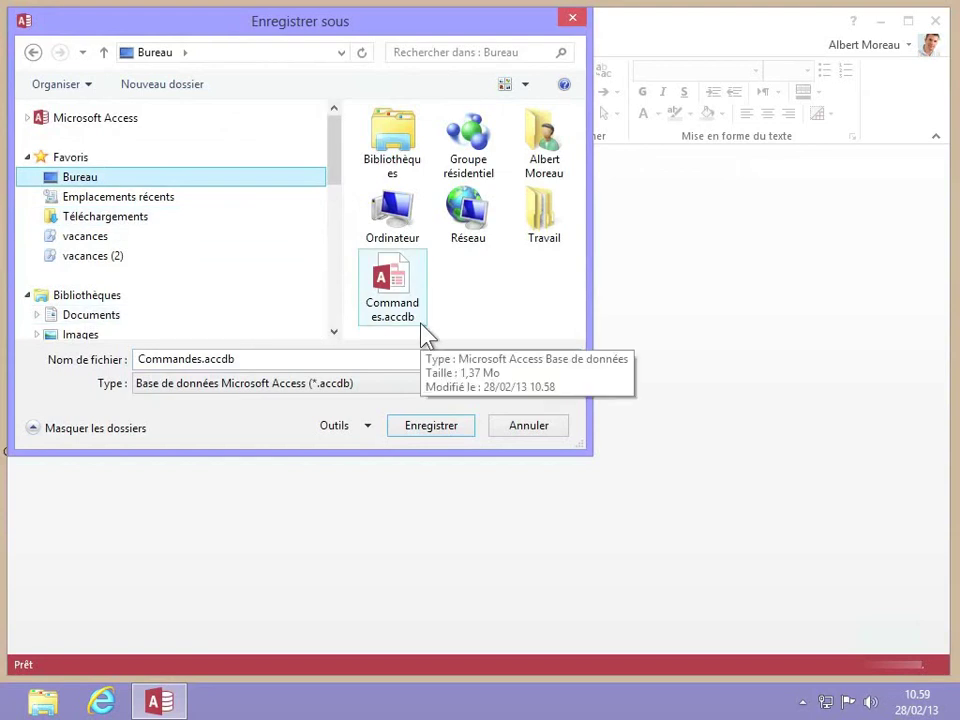
{"action": "left_click", "coordinate": [204, 360]}
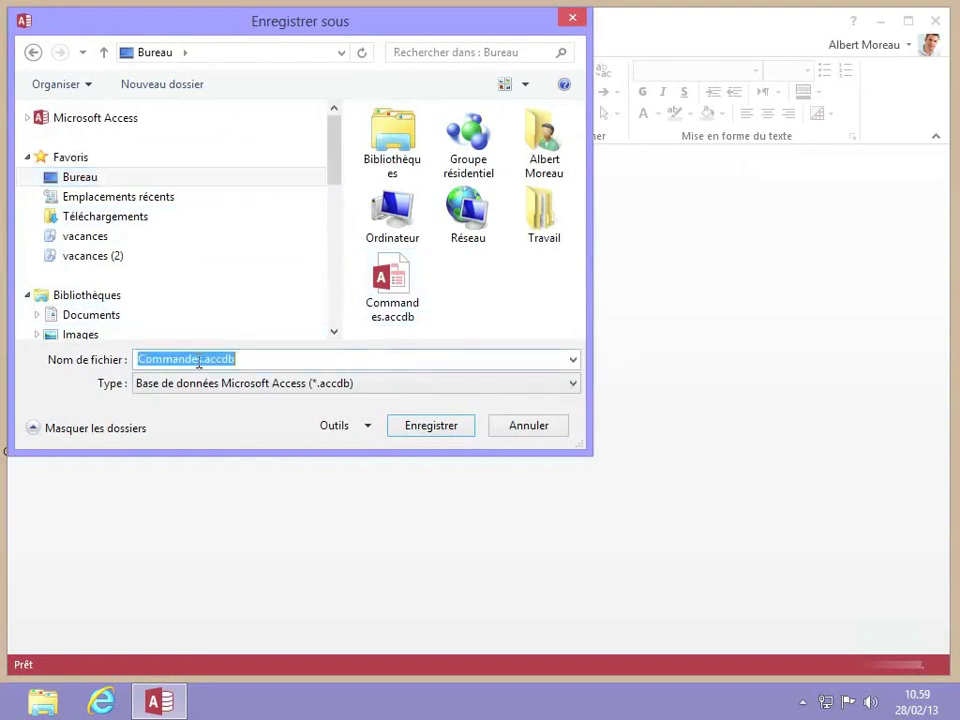
{"action": "left_click", "coordinate": [198, 360]}
{"action": "key", "text": "Right"}
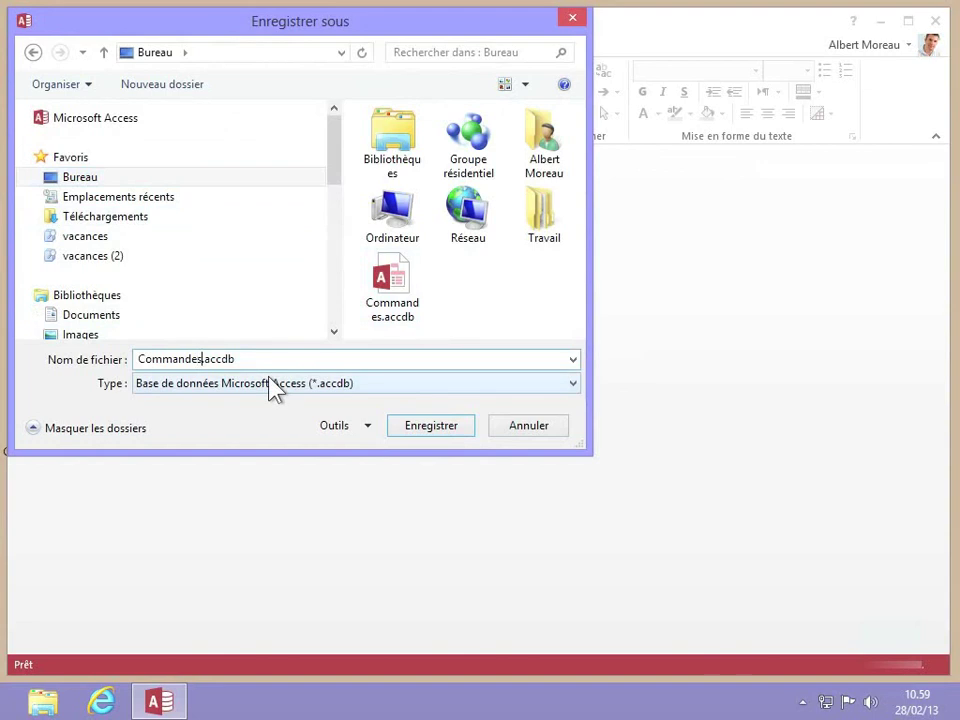
{"action": "type", "text": "2"}
{"action": "left_click", "coordinate": [462, 437]}
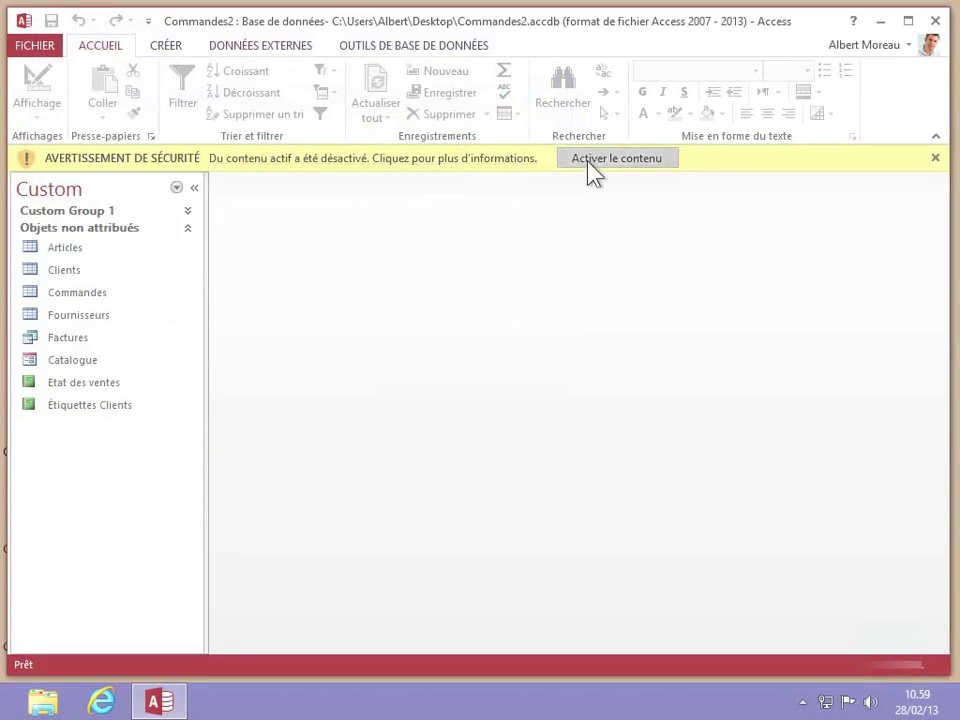
Enable the active content of Commandes2 and rename its Articles table as Articles2
{"action": "left_click", "coordinate": [614, 159]}
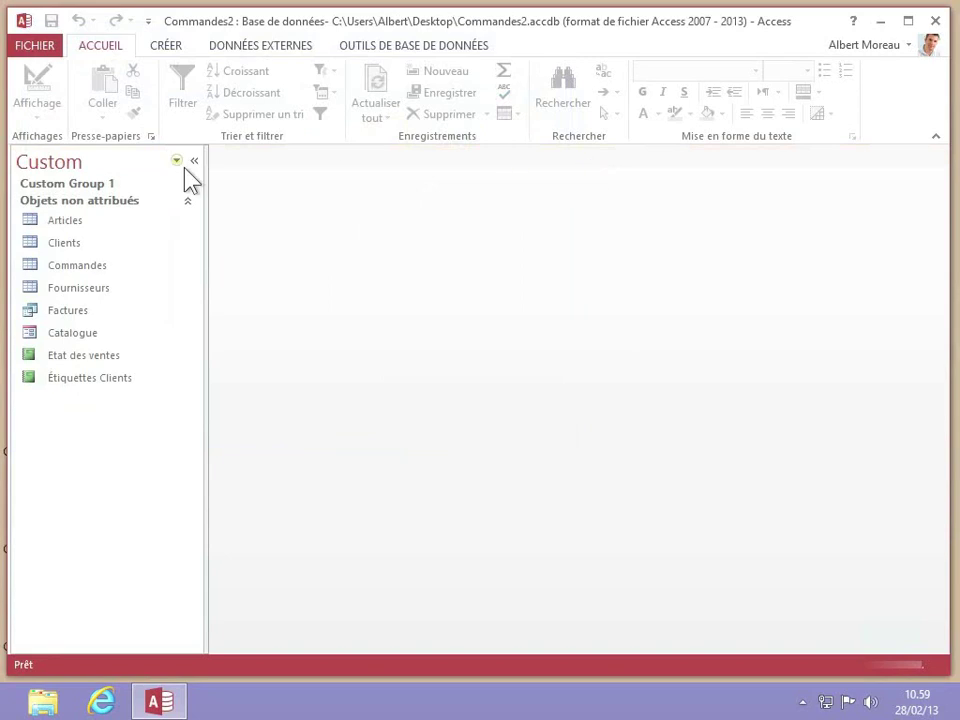
{"action": "right_click", "coordinate": [62, 229]}
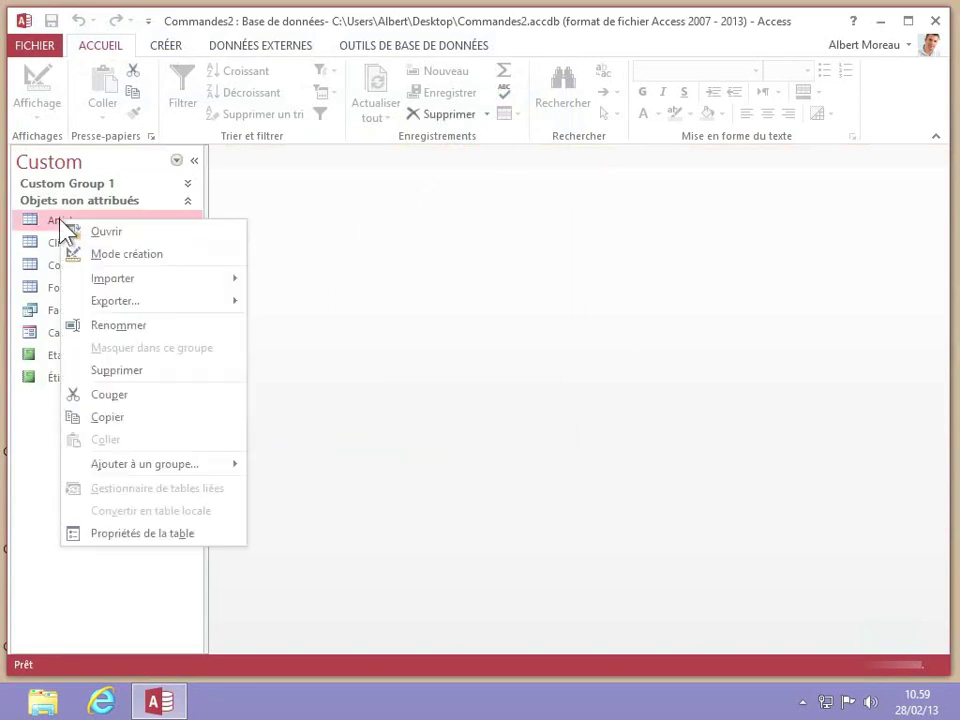
{"action": "left_click", "coordinate": [118, 327]}
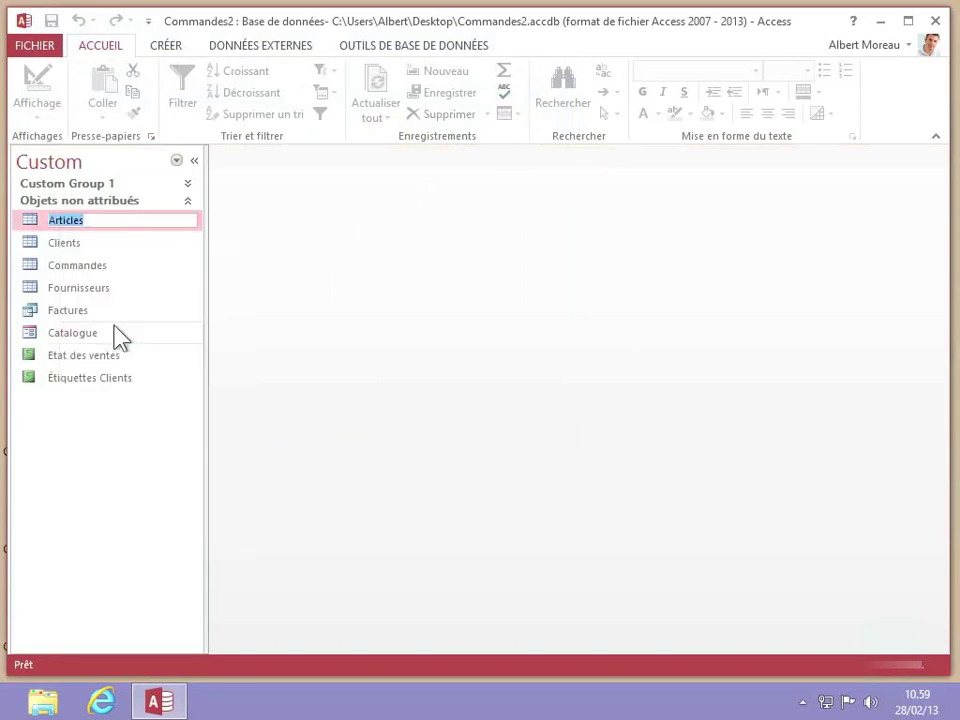
{"action": "left_click", "coordinate": [96, 221]}
{"action": "type", "text": "2"}
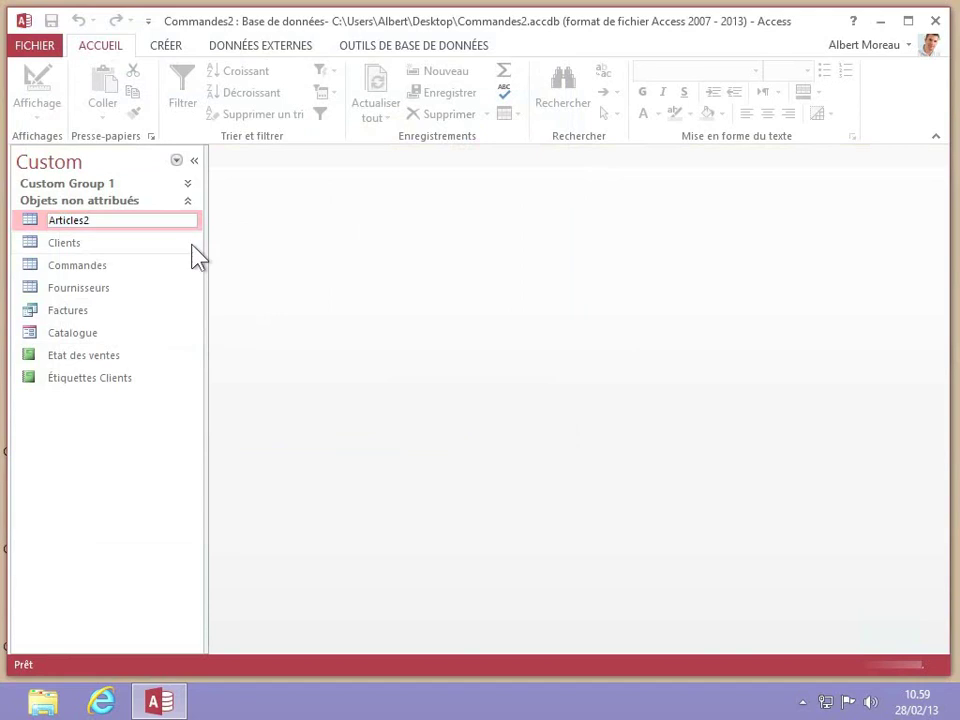
{"action": "key", "text": "Return"}
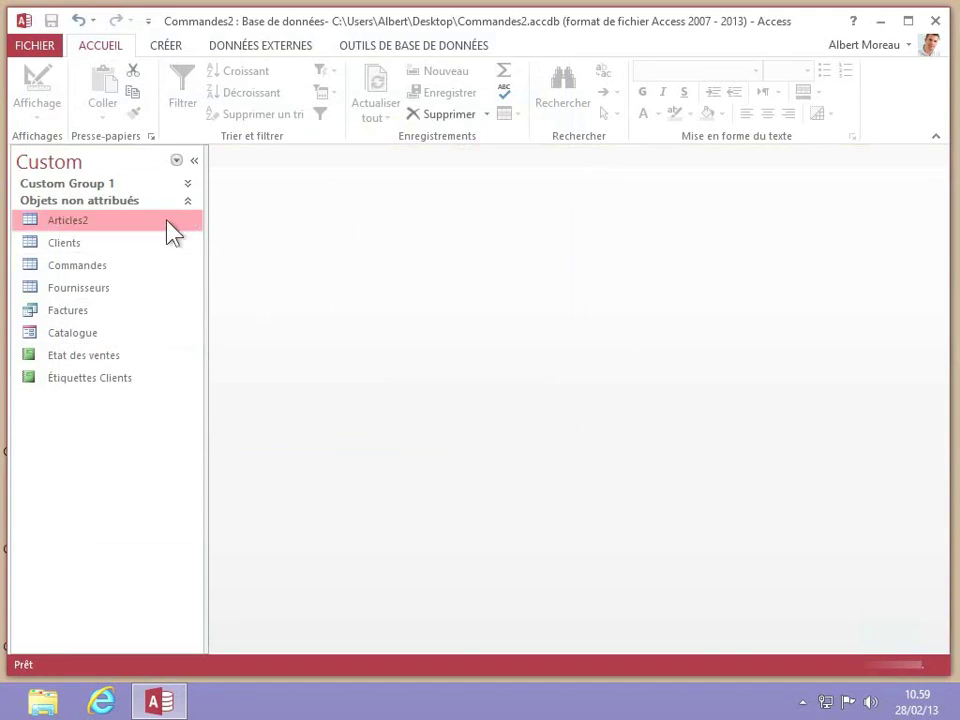
In the Articles2 table, set the product name of record 6 to Jacuzzi and save the table
{"action": "double_click", "coordinate": [73, 221]}
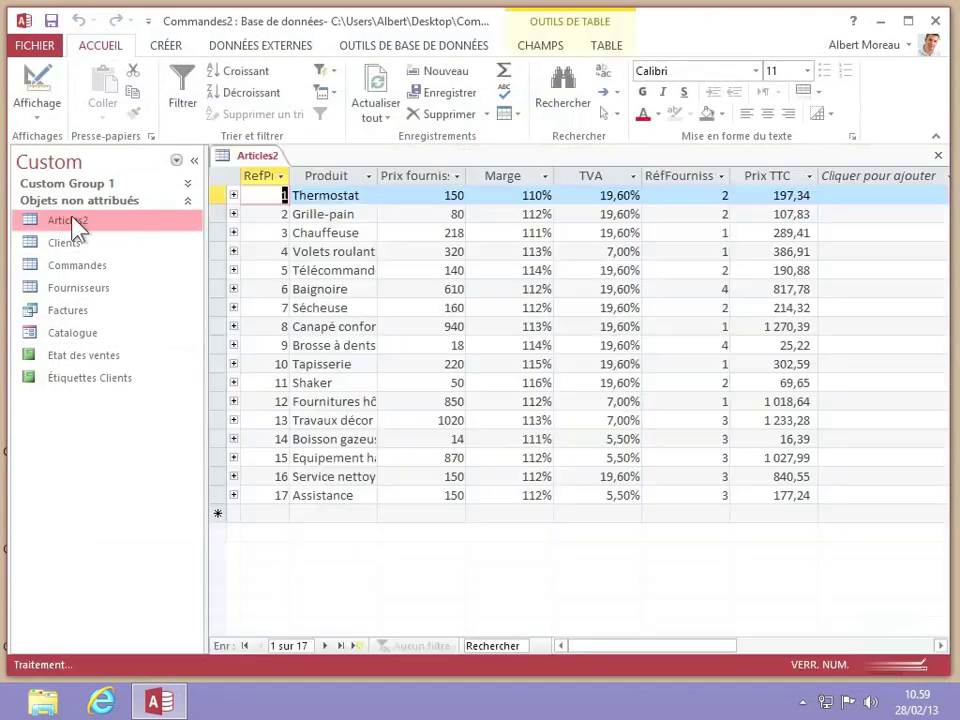
{"action": "left_click", "coordinate": [350, 289]}
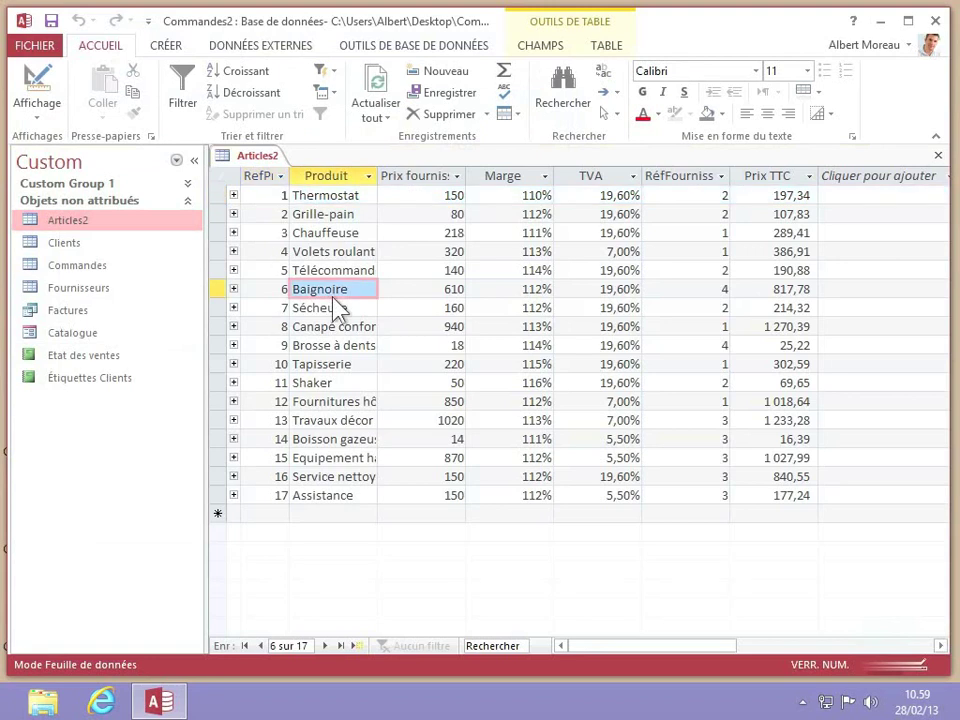
{"action": "left_click_drag", "start_coordinate": [350, 289], "coordinate": [290, 289]}
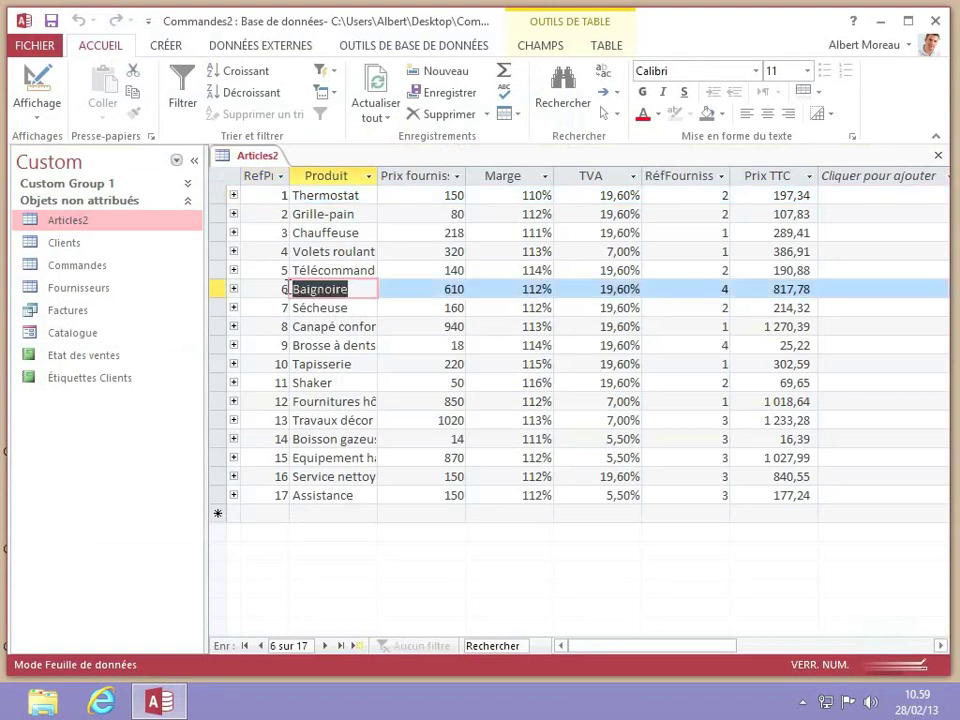
{"action": "type", "text": "Ja"}
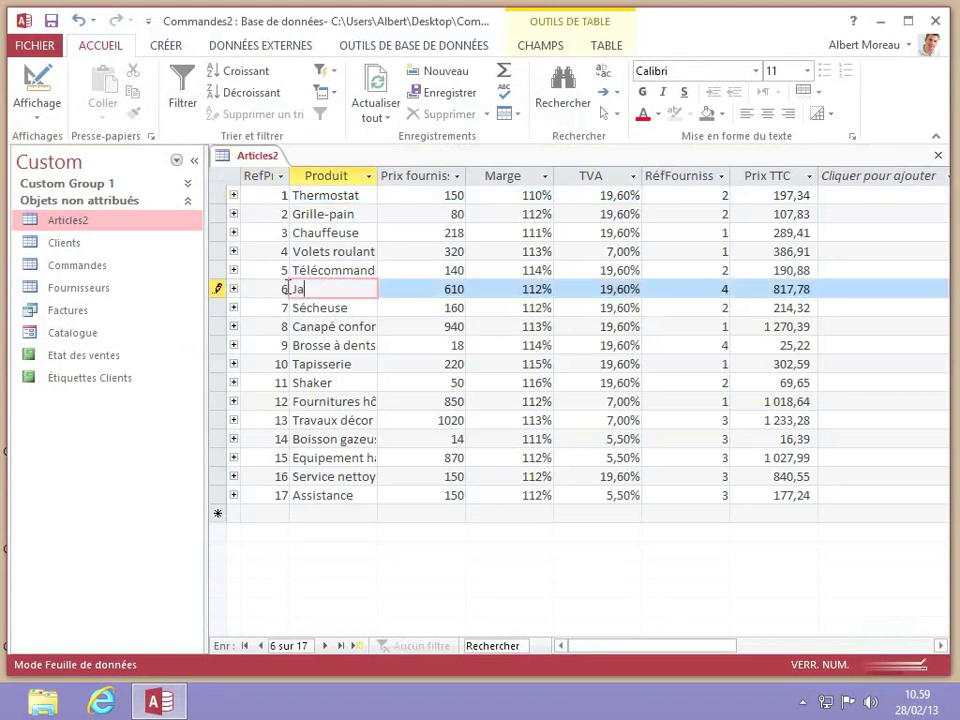
{"action": "type", "text": "cuzzi"}
{"action": "key", "text": "Tab"}
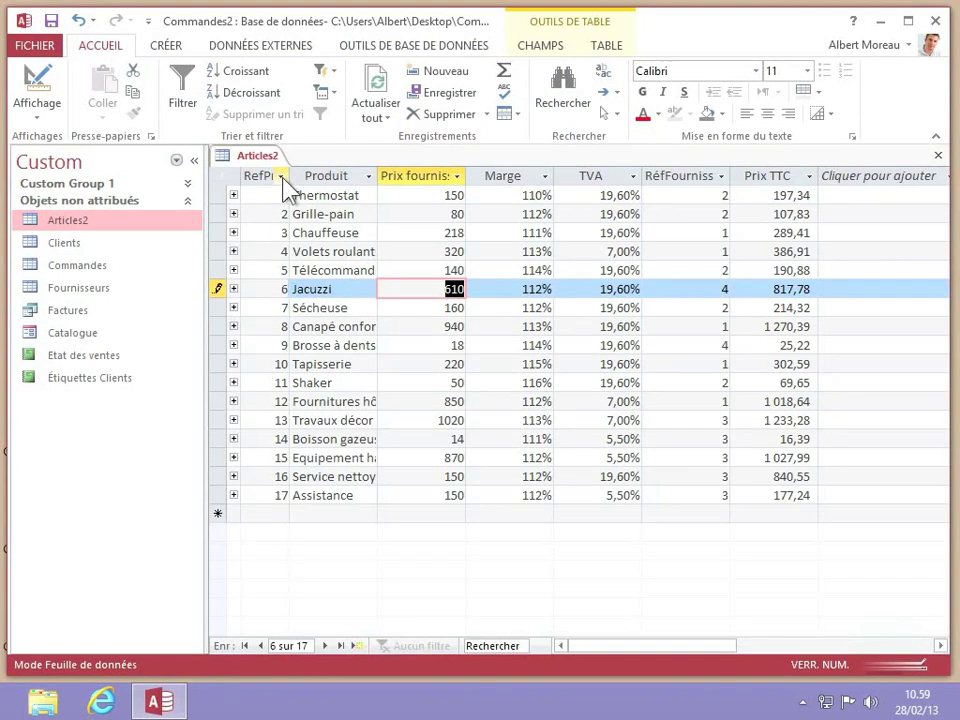
{"action": "right_click", "coordinate": [260, 160]}
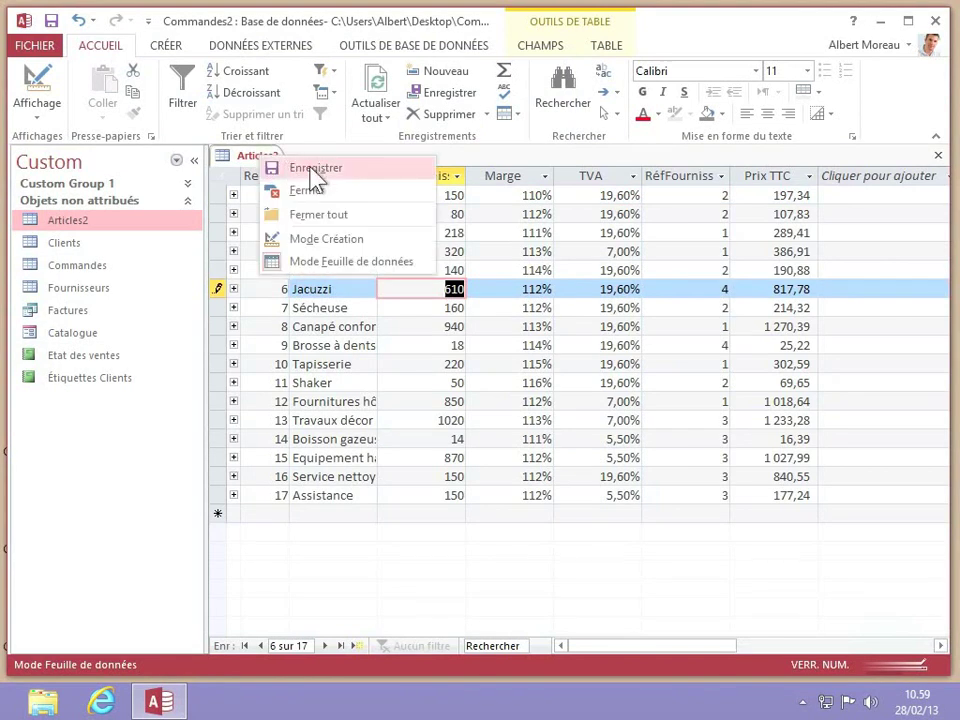
{"action": "left_click", "coordinate": [243, 165]}
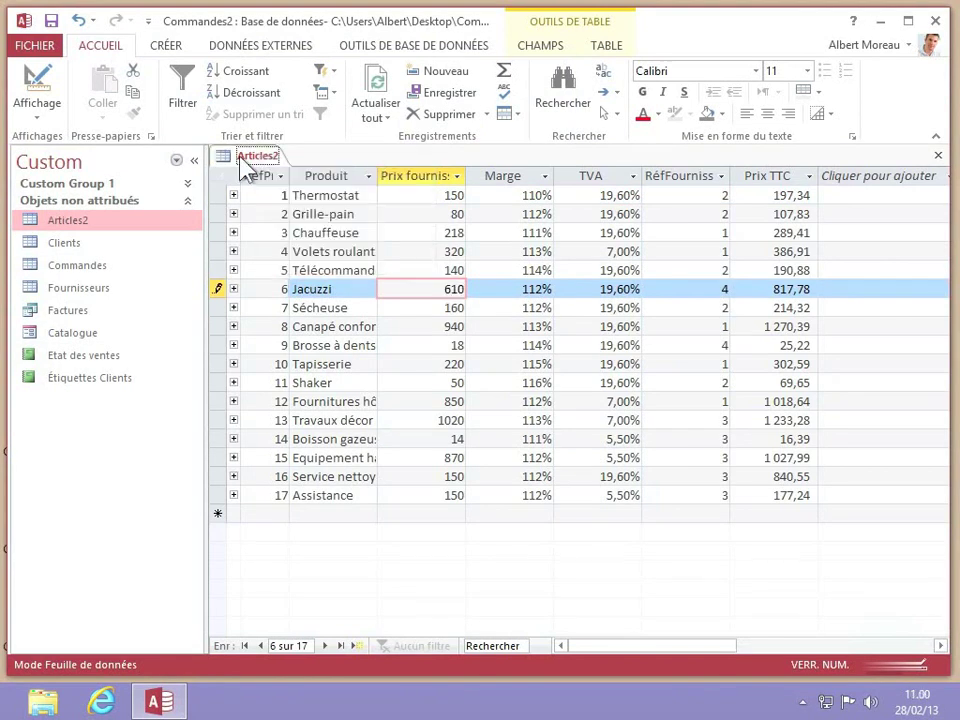
{"action": "left_click", "coordinate": [50, 24]}
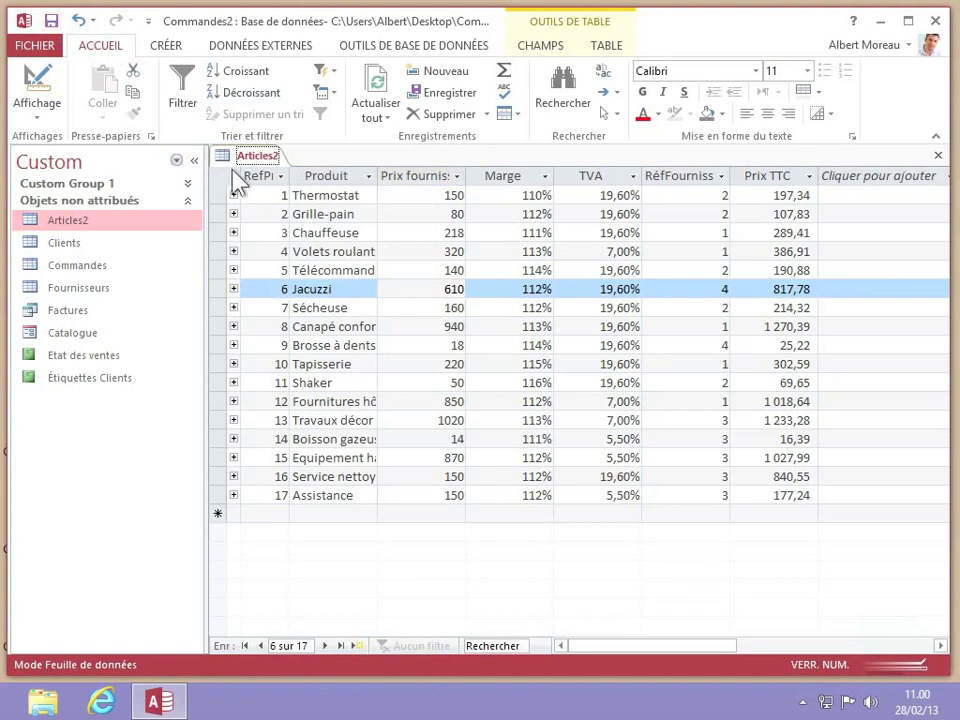
Close the Commandes2 database with its Articles2 table and open the original Commandes.accdb from the desktop
{"action": "right_click", "coordinate": [257, 160]}
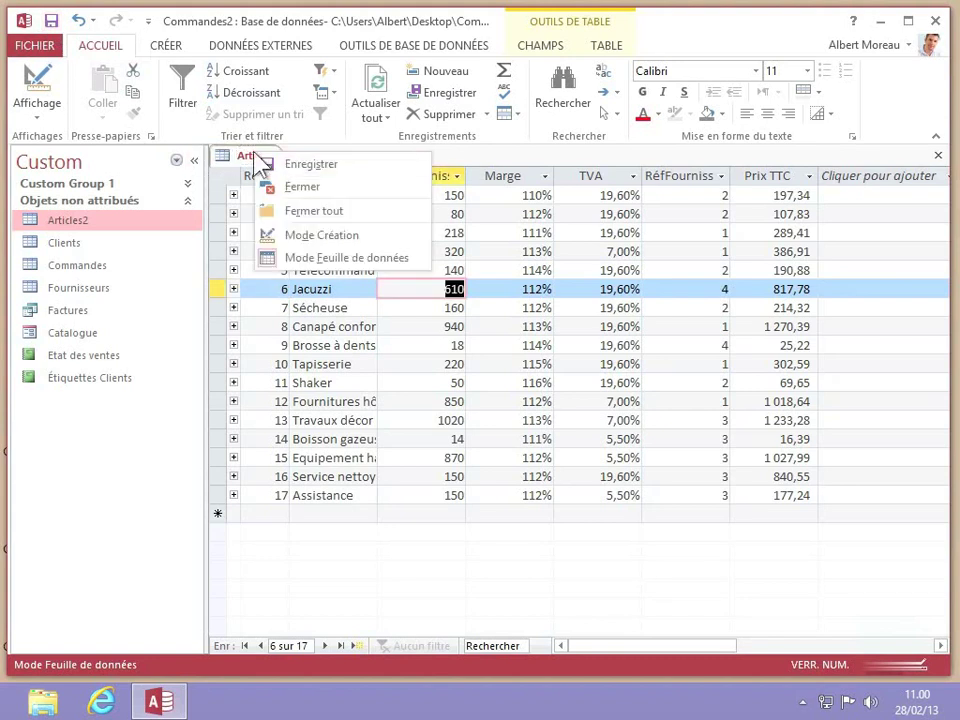
{"action": "left_click", "coordinate": [313, 200]}
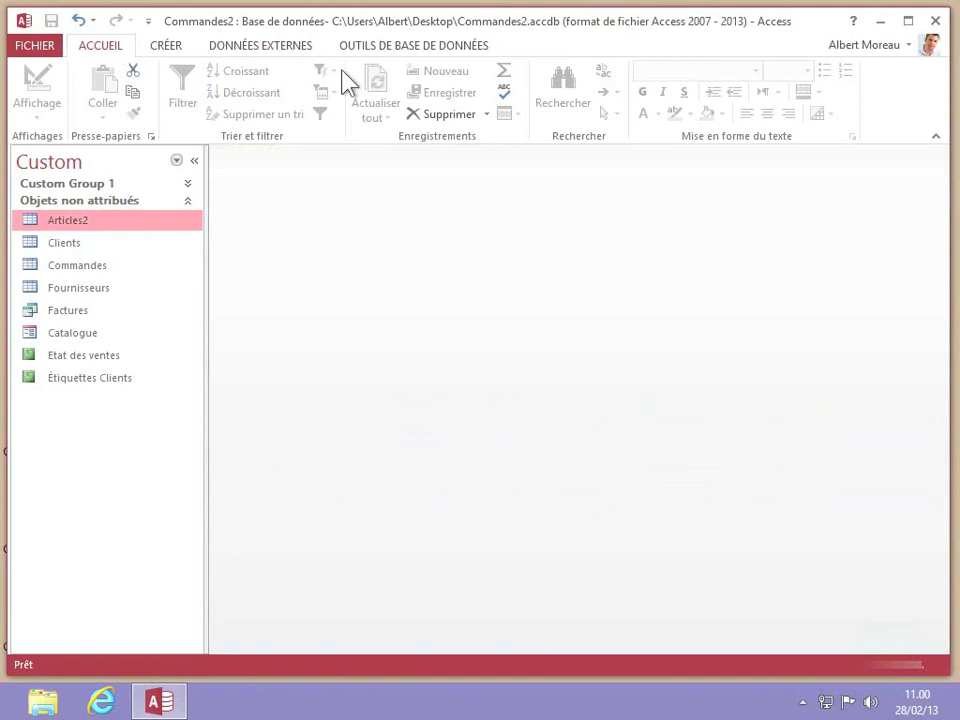
{"action": "left_click", "coordinate": [934, 24]}
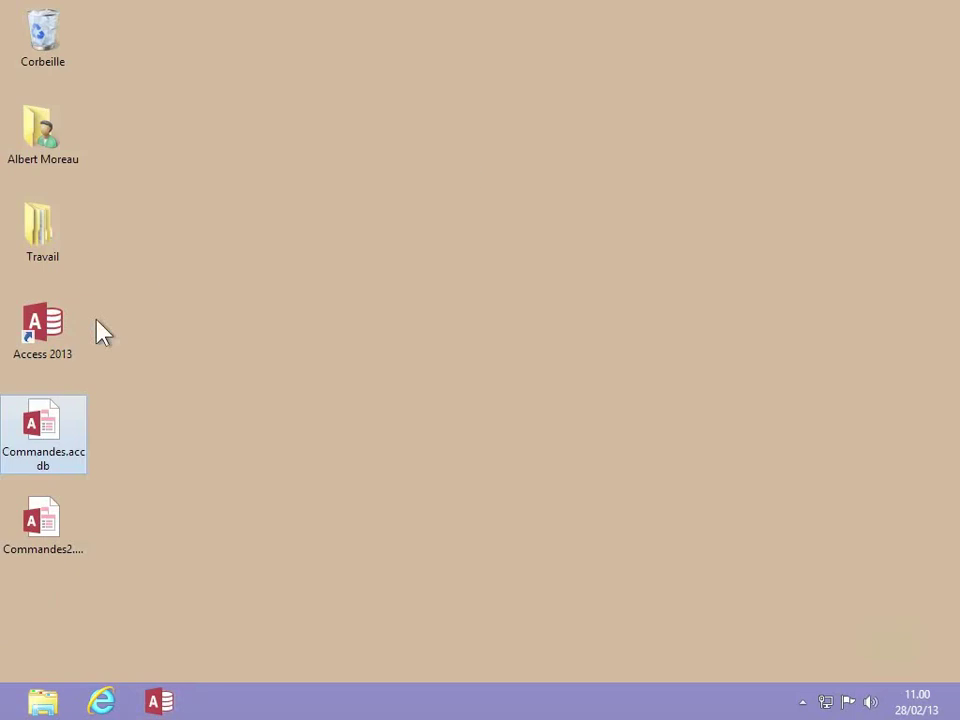
{"action": "double_click", "coordinate": [50, 428]}
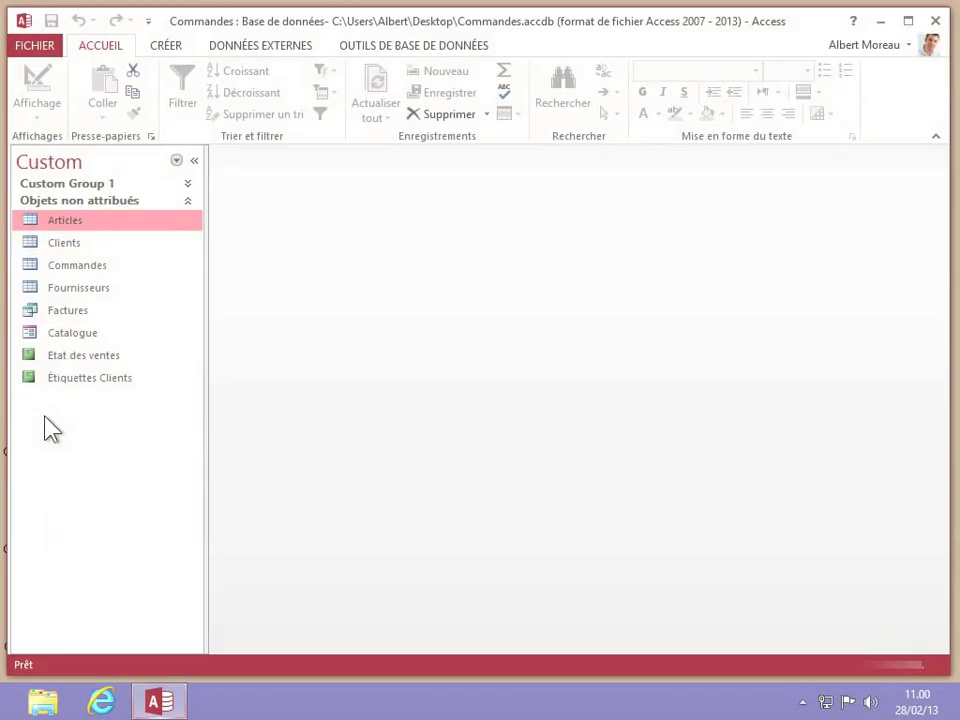
Check the product name of record 6 in the Articles table of Commandes, and close the database
{"action": "double_click", "coordinate": [62, 226]}
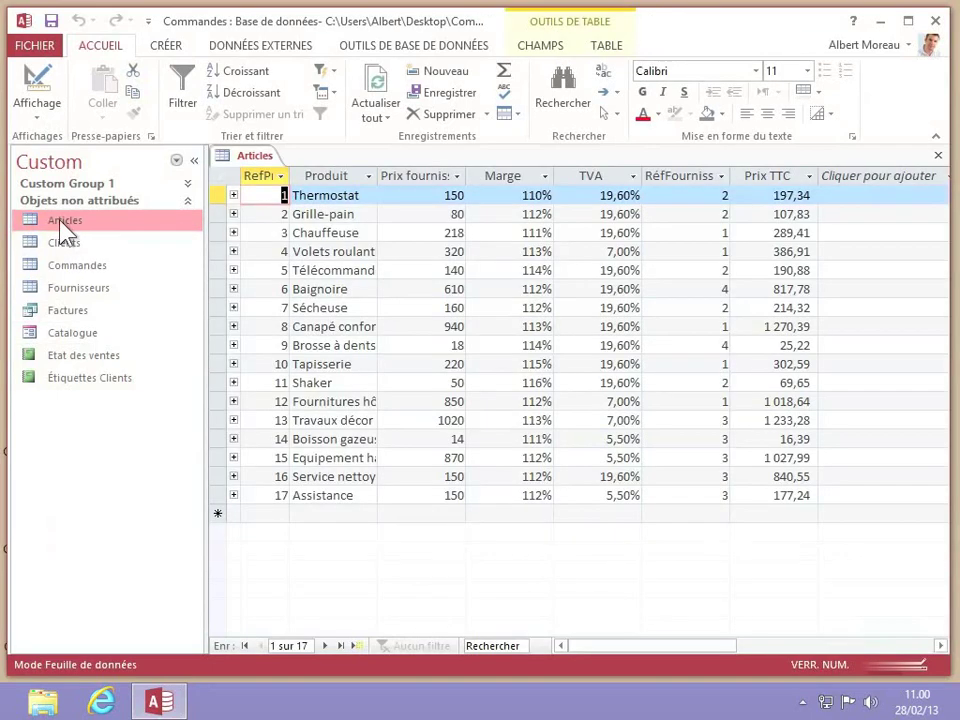
{"action": "left_click", "coordinate": [356, 291]}
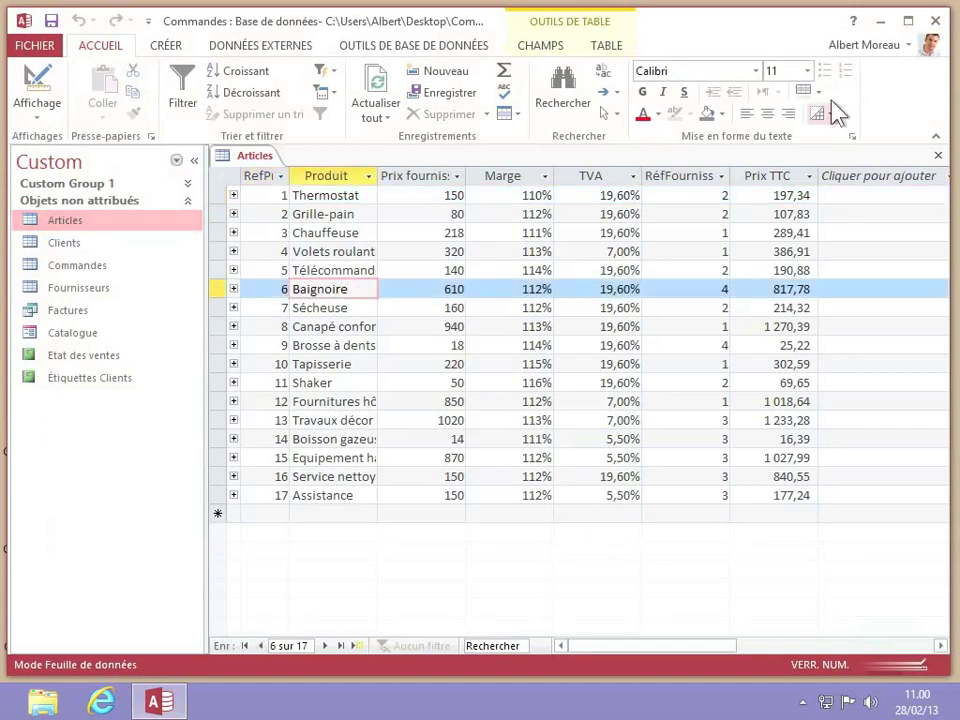
{"action": "left_click", "coordinate": [935, 20]}
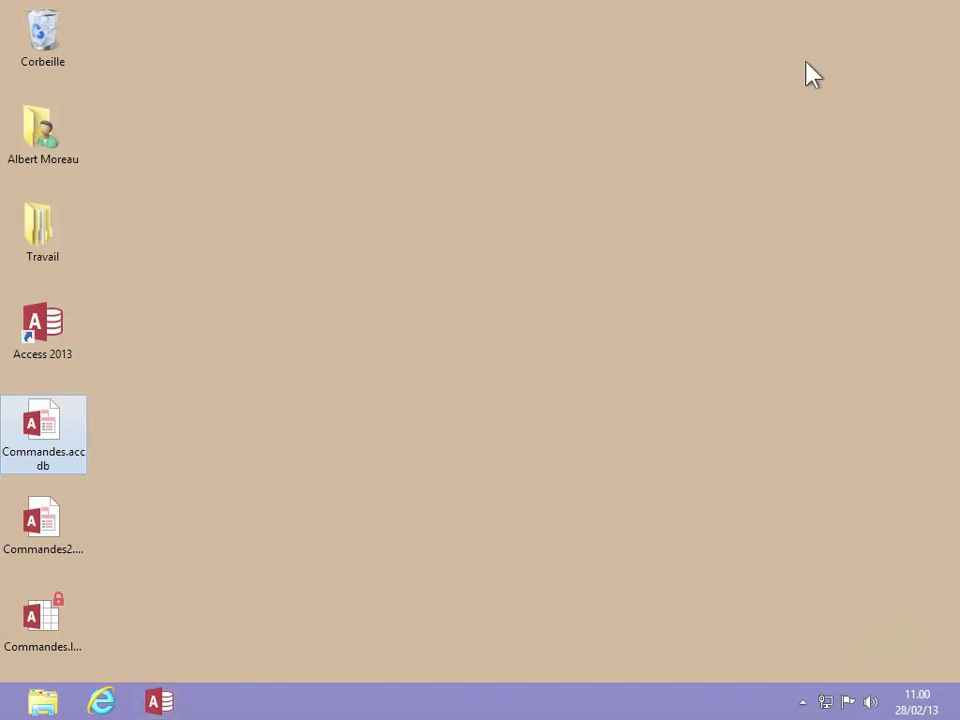
Open Commandes2.accdb from the desktop and check the product name of record 6 in its Articles2 table
{"action": "double_click", "coordinate": [40, 528]}
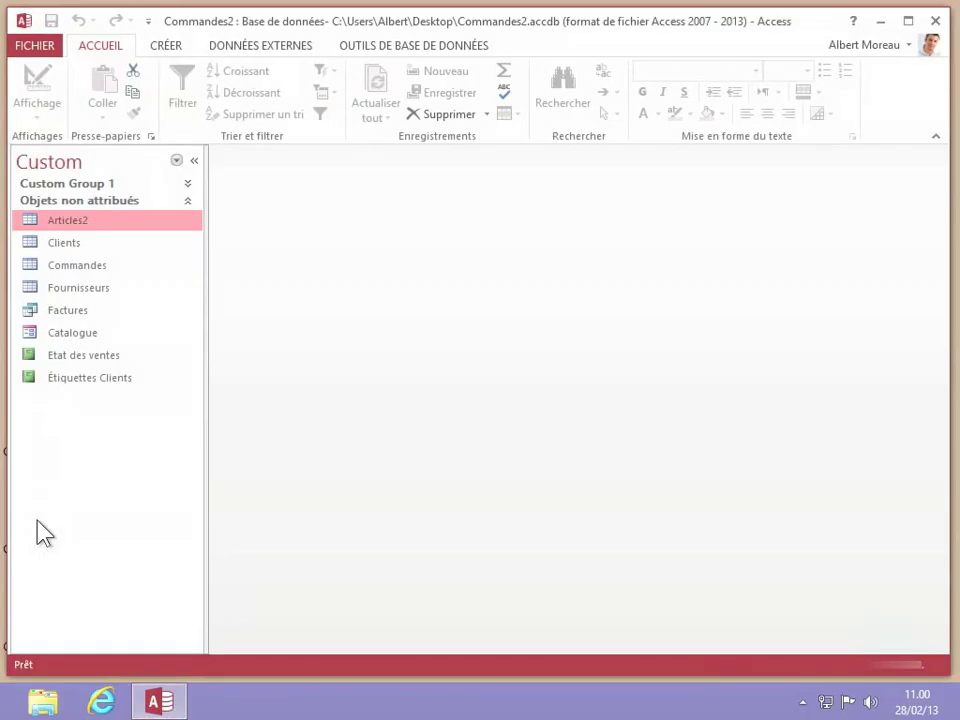
{"action": "double_click", "coordinate": [80, 222]}
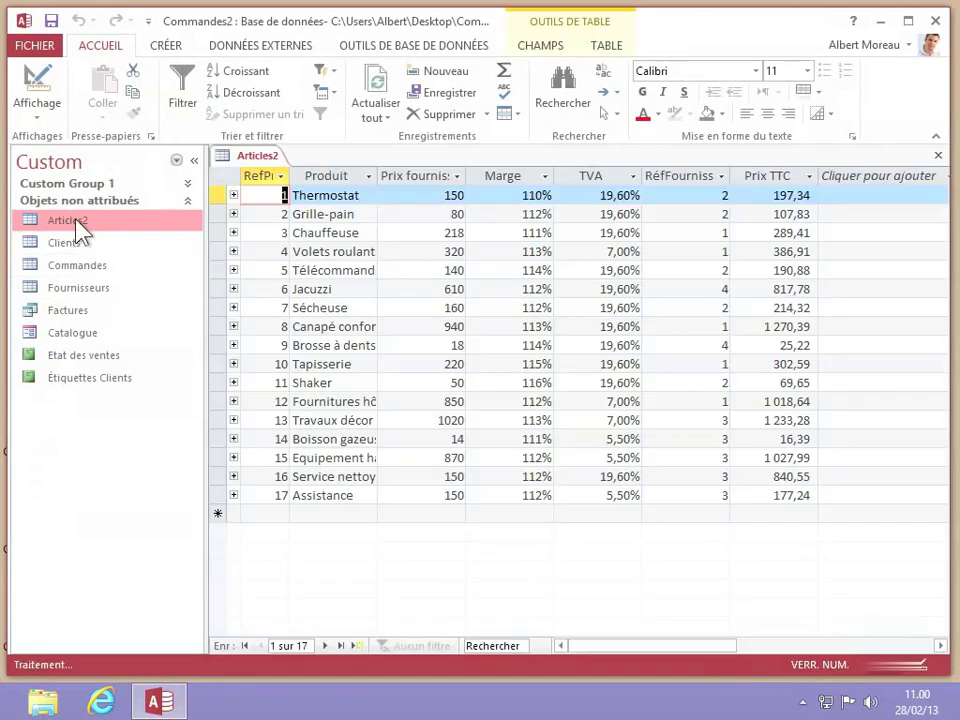
{"action": "left_click", "coordinate": [367, 289]}
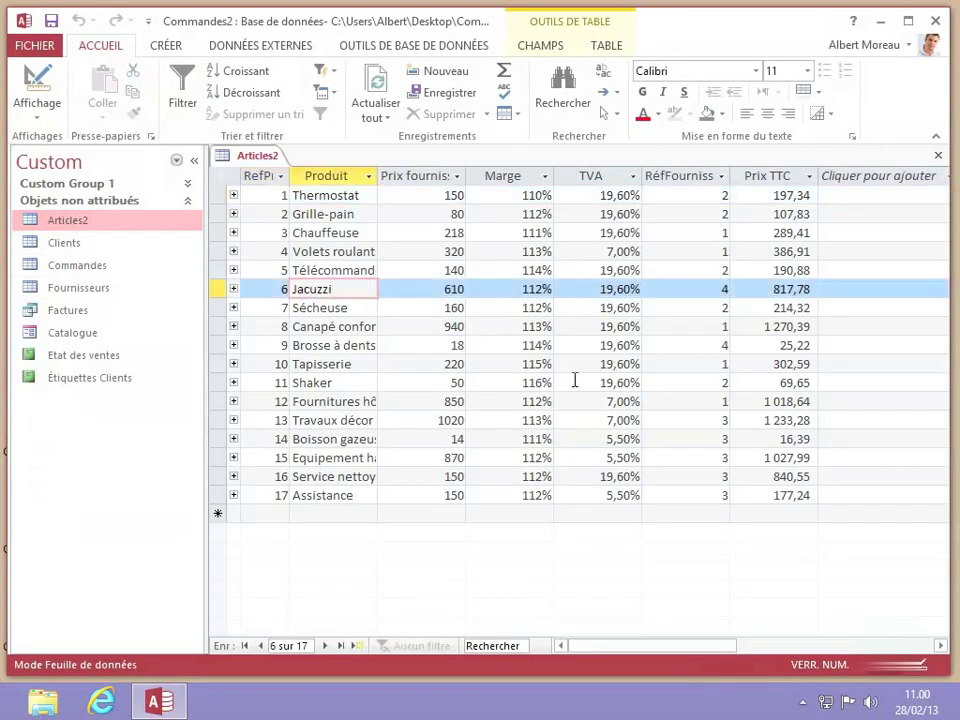